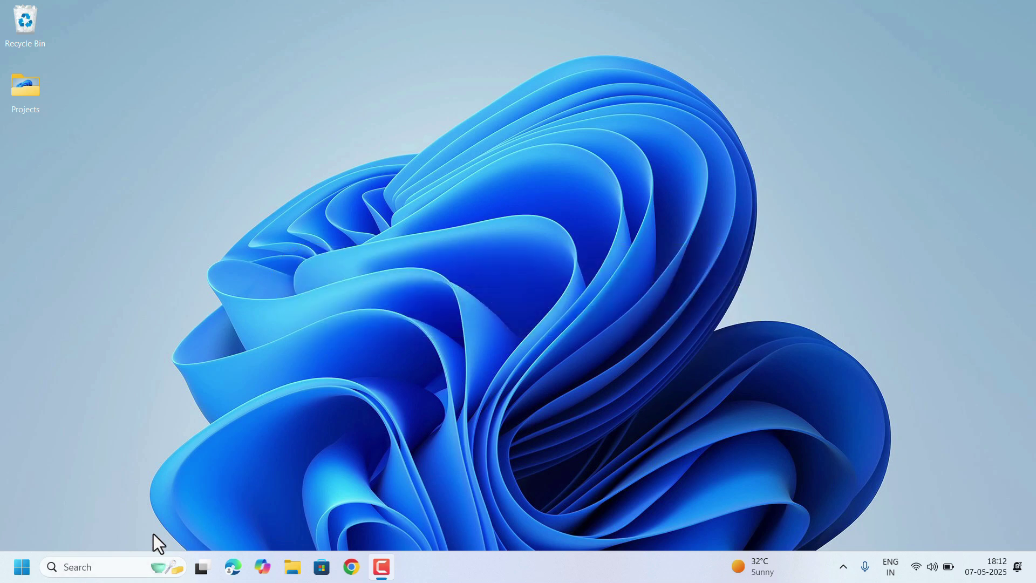
Step: Open the Settings app from search and go to the Windows Update page
{"action": "left_click", "coordinate": [93, 567]}
{"action": "type", "text": "settings"}
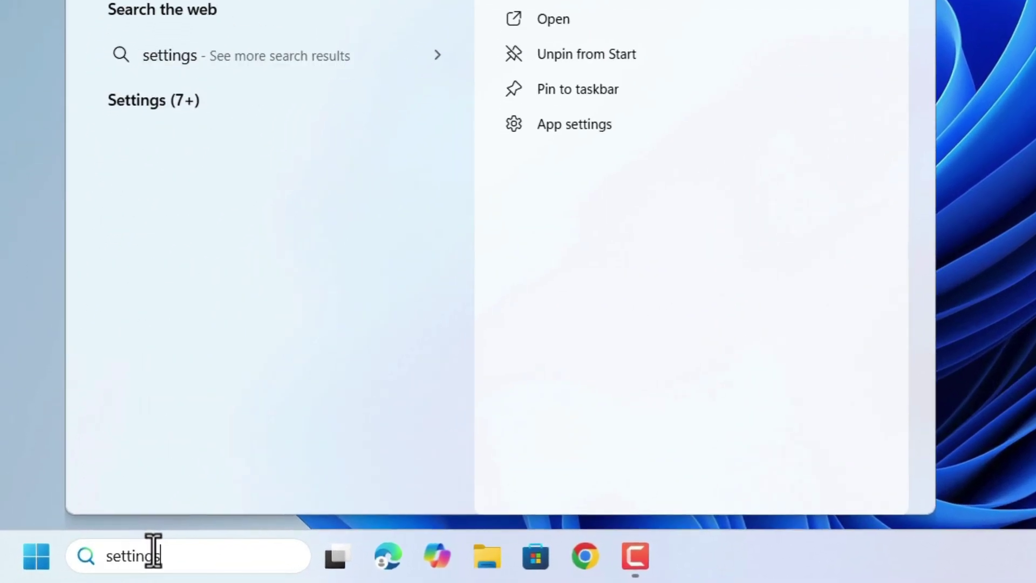
{"action": "key", "text": "Return"}
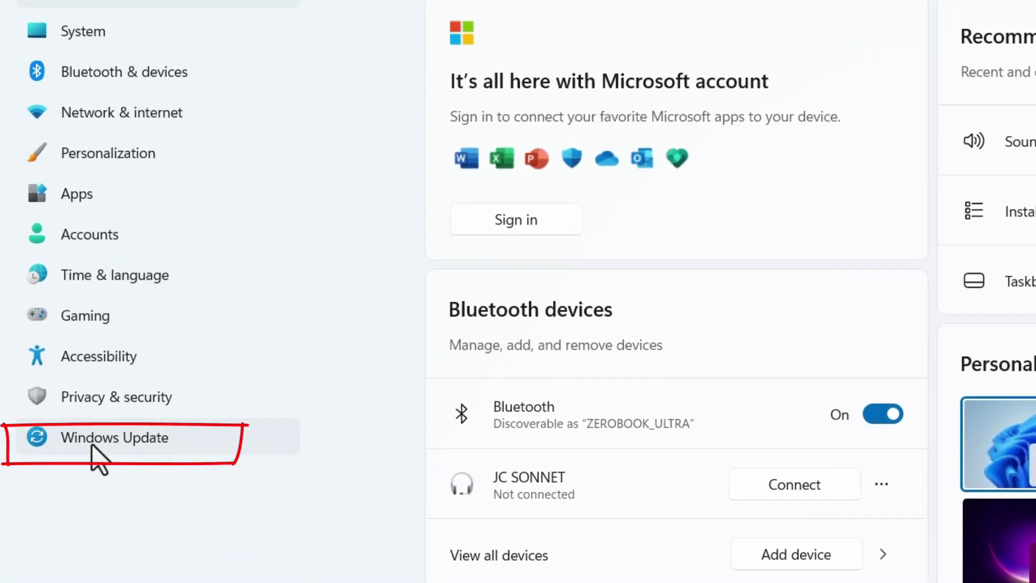
{"action": "left_click", "coordinate": [92, 446]}
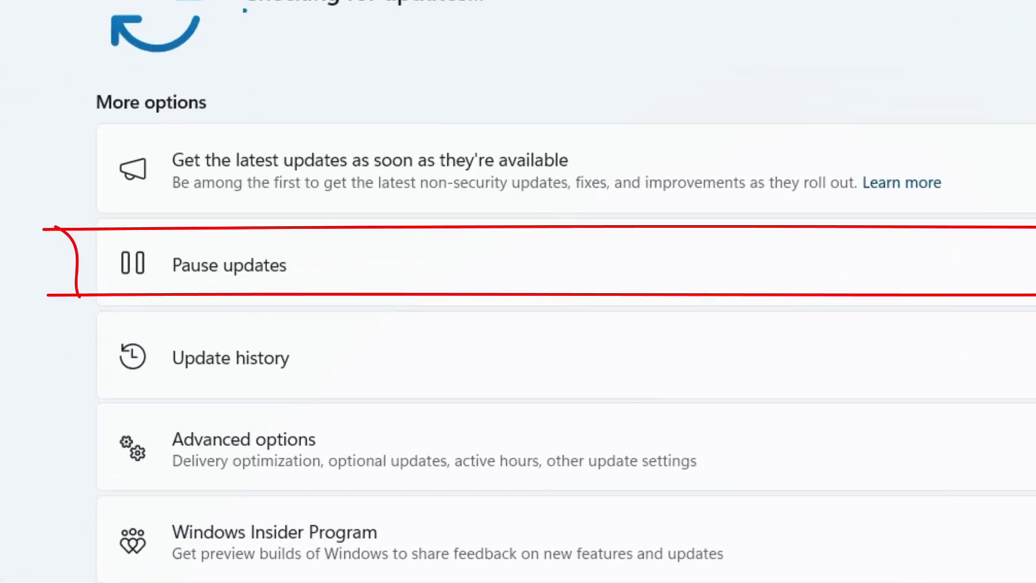
Step: Pause updates for 1 week, keeping the one-week duration, and close Settings
{"action": "left_click", "coordinate": [799, 267]}
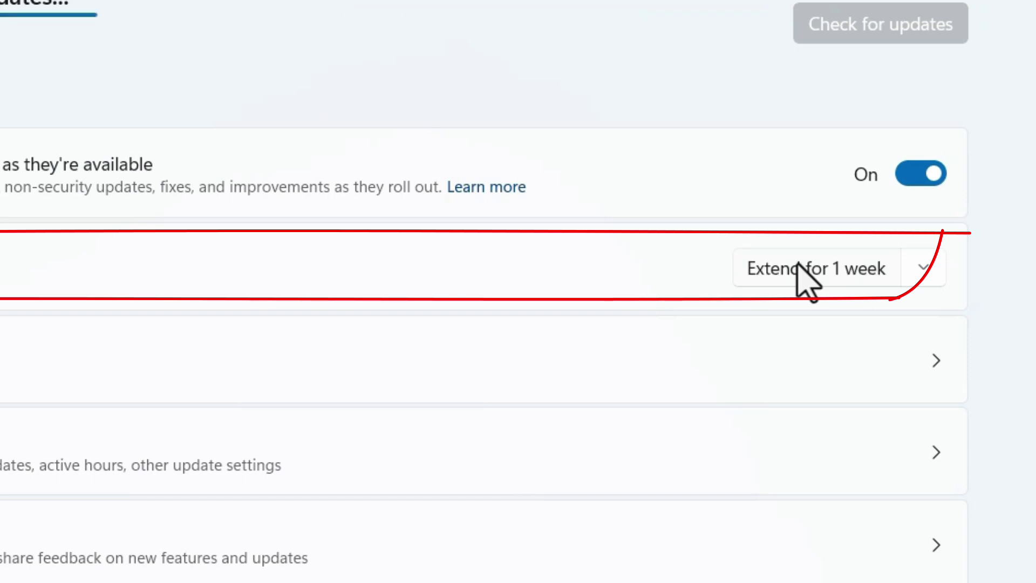
{"action": "left_click", "coordinate": [938, 269]}
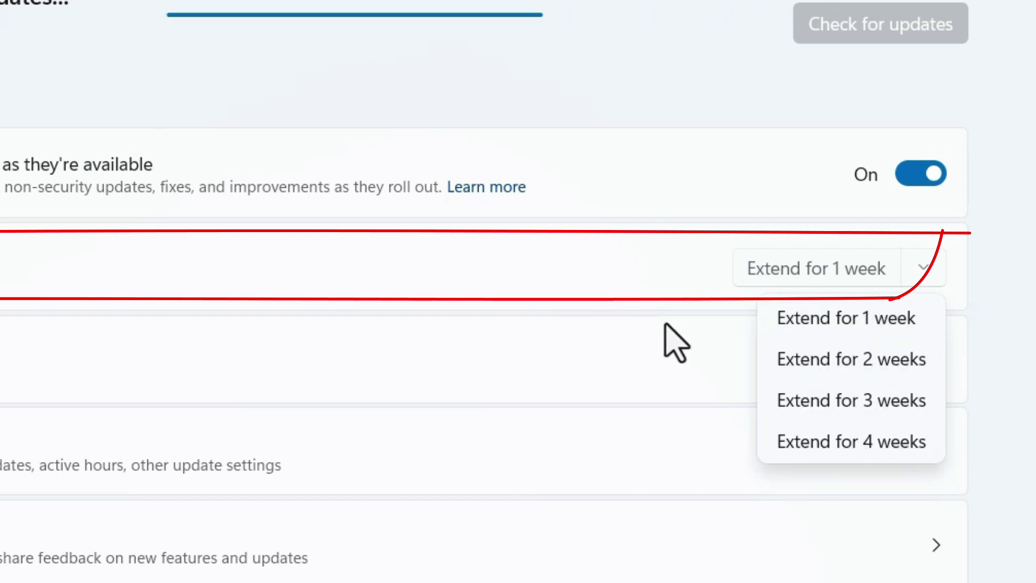
{"action": "left_click", "coordinate": [842, 333]}
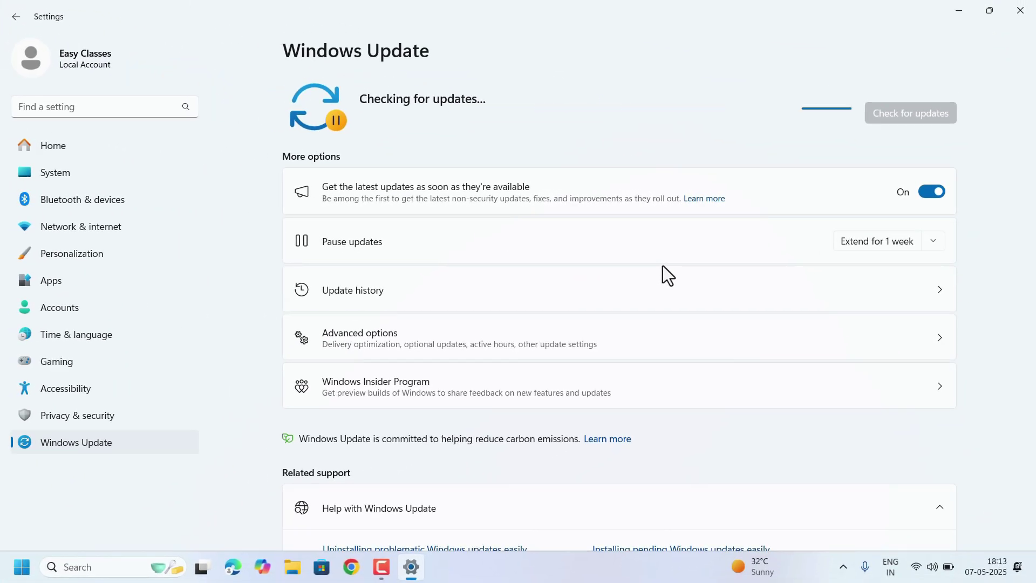
{"action": "left_click", "coordinate": [1025, 12]}
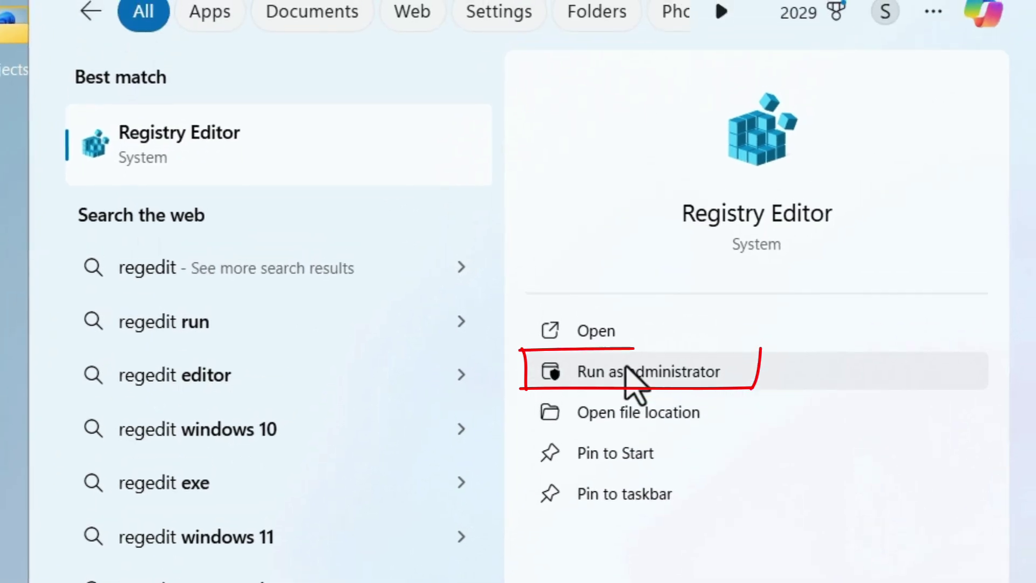
Step: Launch Registry Editor as administrator and select HKEY_LOCAL_MACHINE\SOFTWARE\Policies\Microsoft\Windows
{"action": "left_click", "coordinate": [626, 371]}
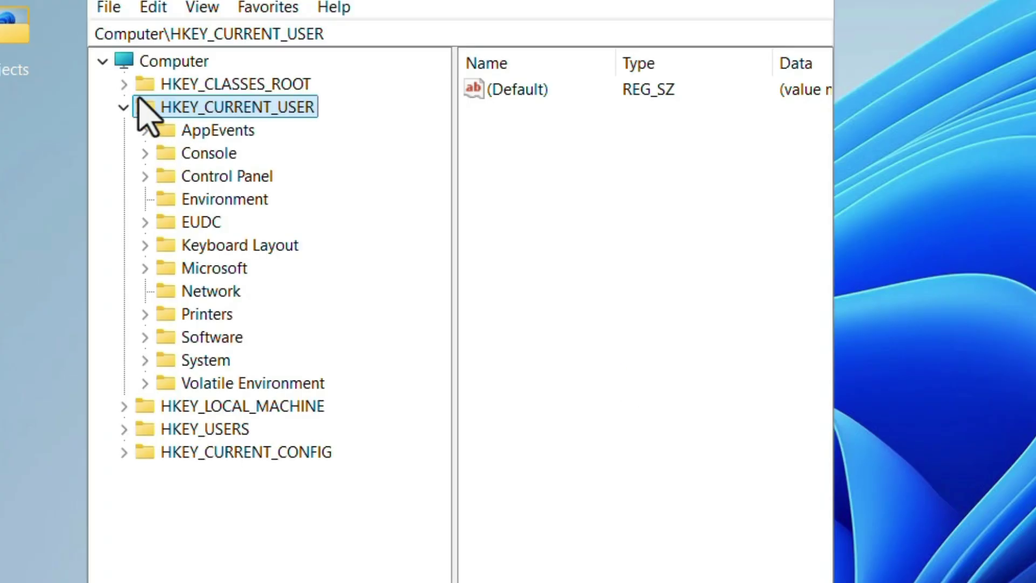
{"action": "left_click", "coordinate": [124, 107]}
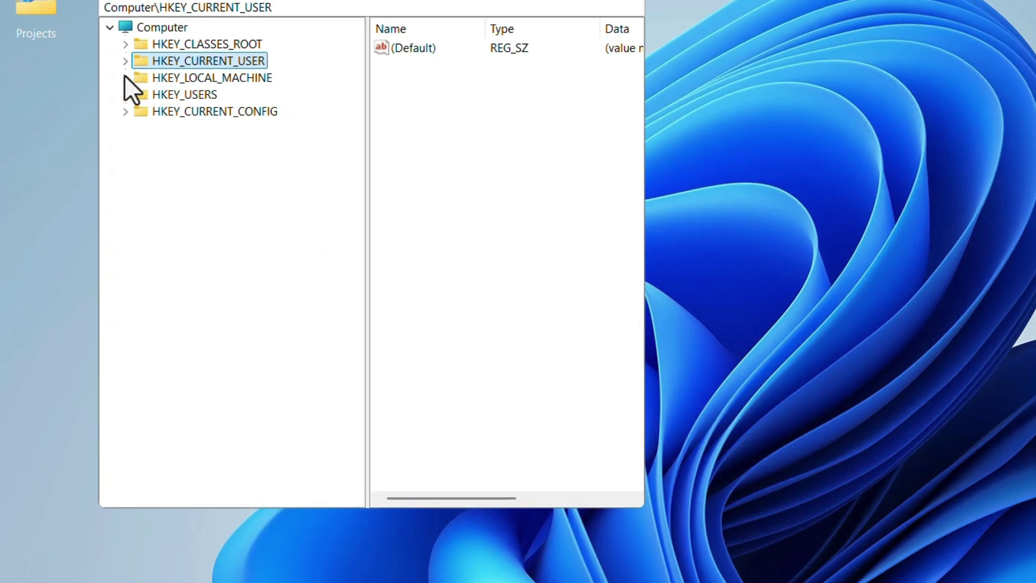
{"action": "left_click", "coordinate": [125, 77]}
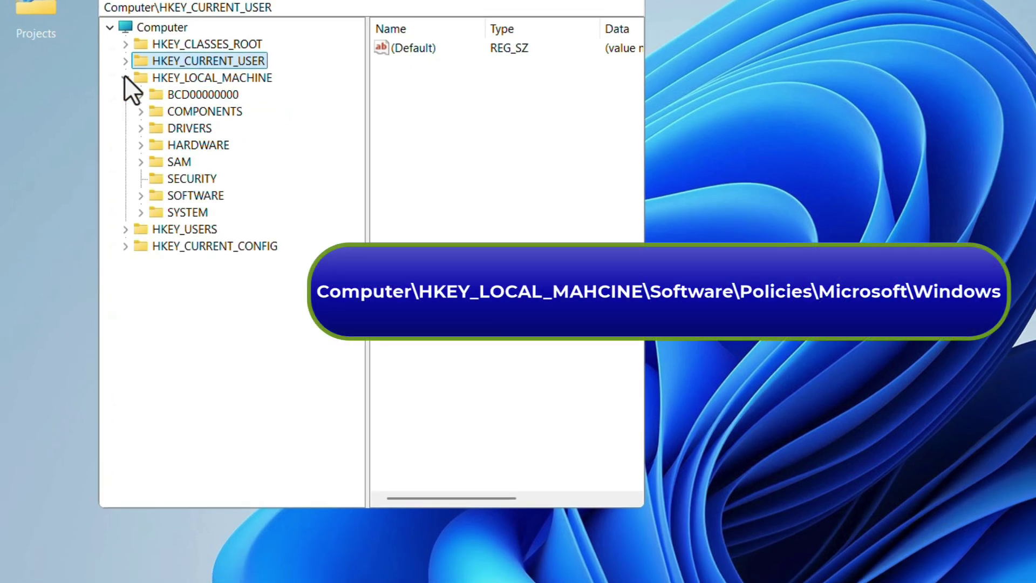
{"action": "left_click", "coordinate": [140, 195]}
{"action": "left_click", "coordinate": [156, 398]}
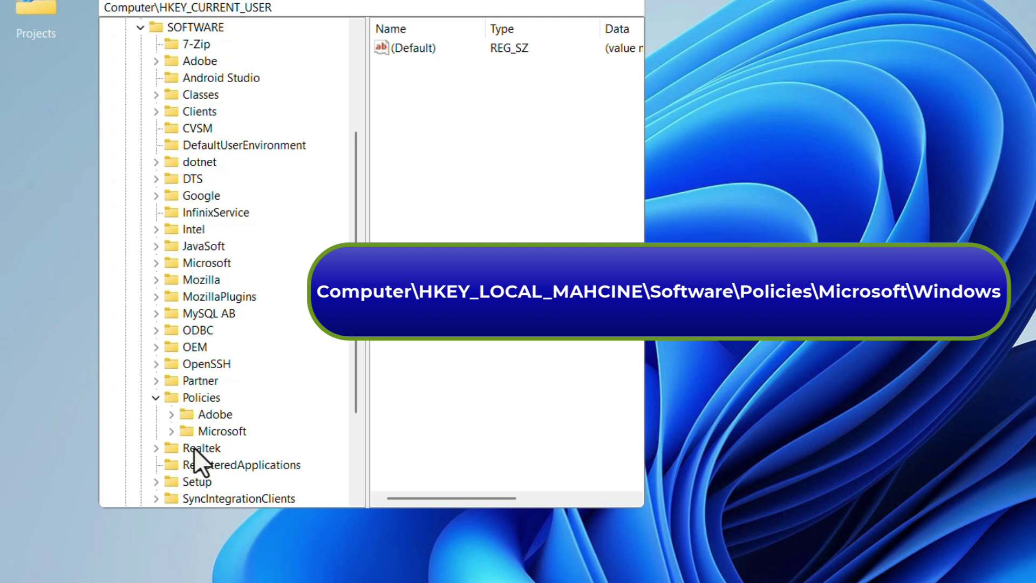
{"action": "left_click", "coordinate": [174, 432]}
{"action": "left_click", "coordinate": [233, 366]}
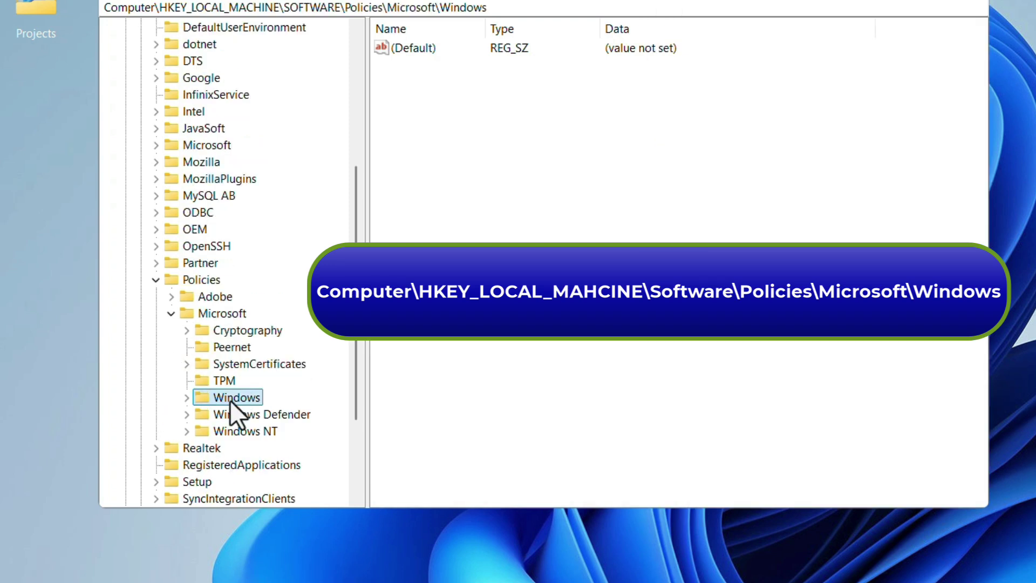
Step: Create a new key named WindowsUpdate under Policies\Microsoft\Windows
{"action": "right_click", "coordinate": [233, 367]}
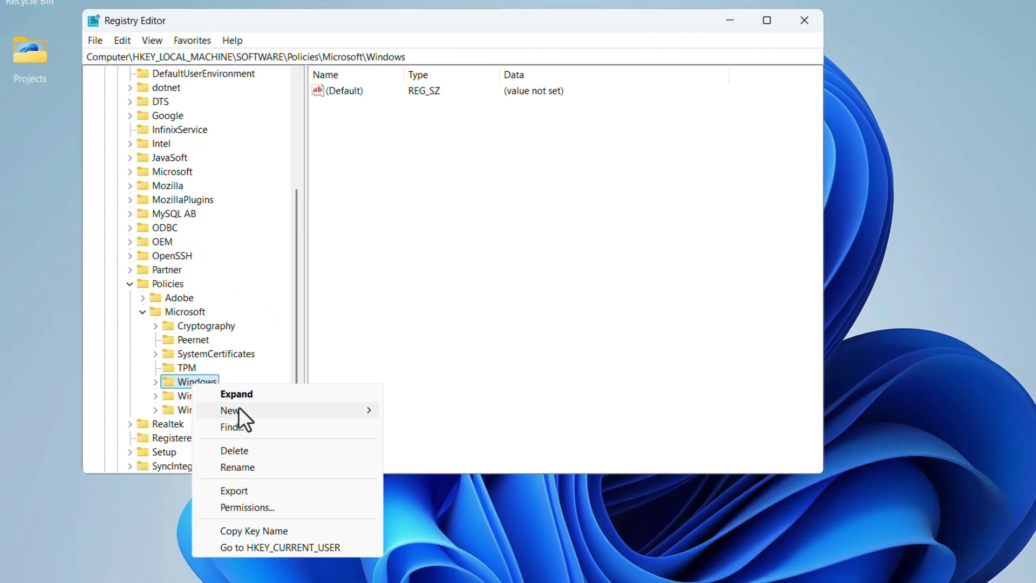
{"action": "mouse_move", "coordinate": [238, 410]}
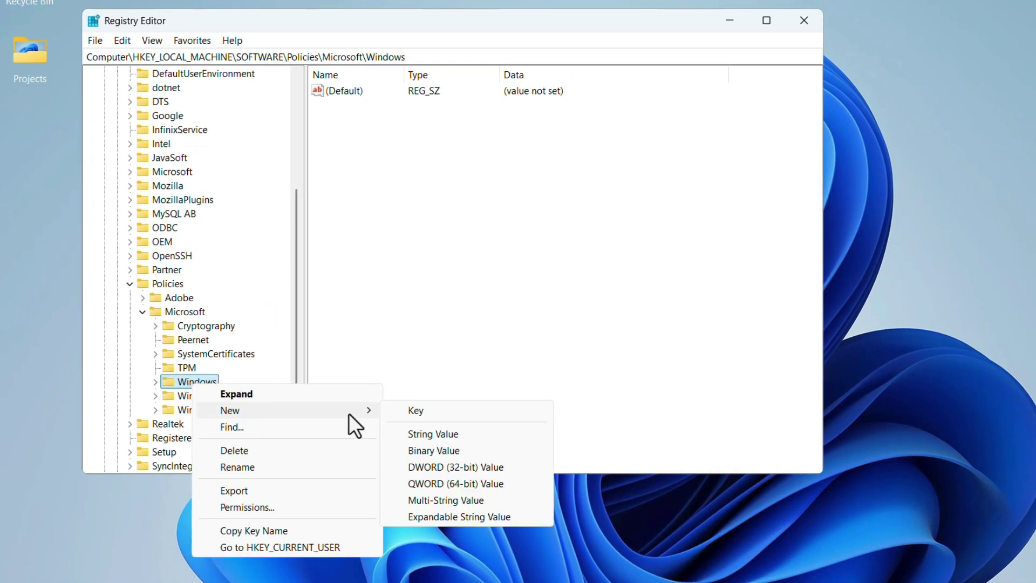
{"action": "left_click", "coordinate": [401, 417]}
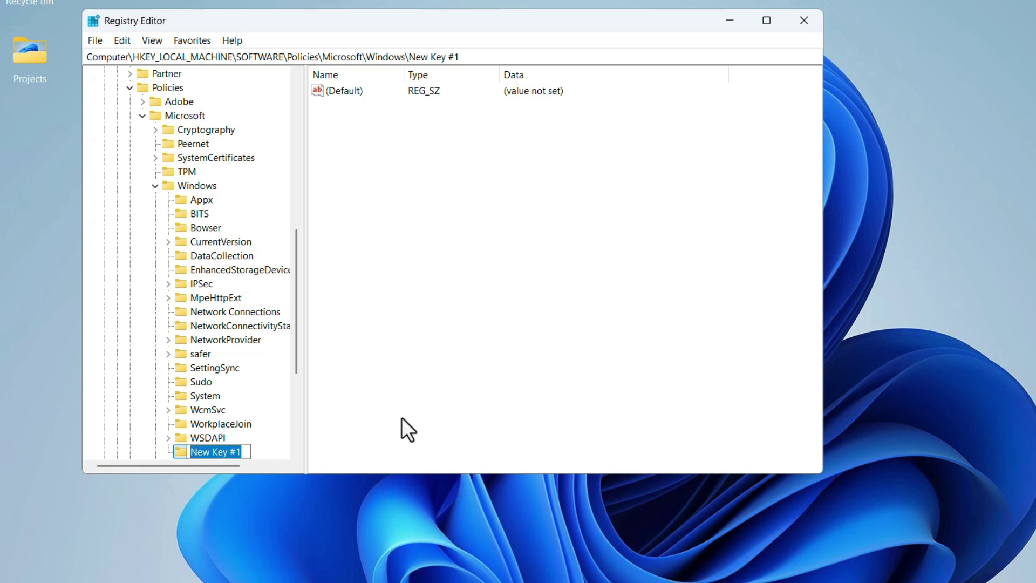
{"action": "type", "text": "WindowsUpdate"}
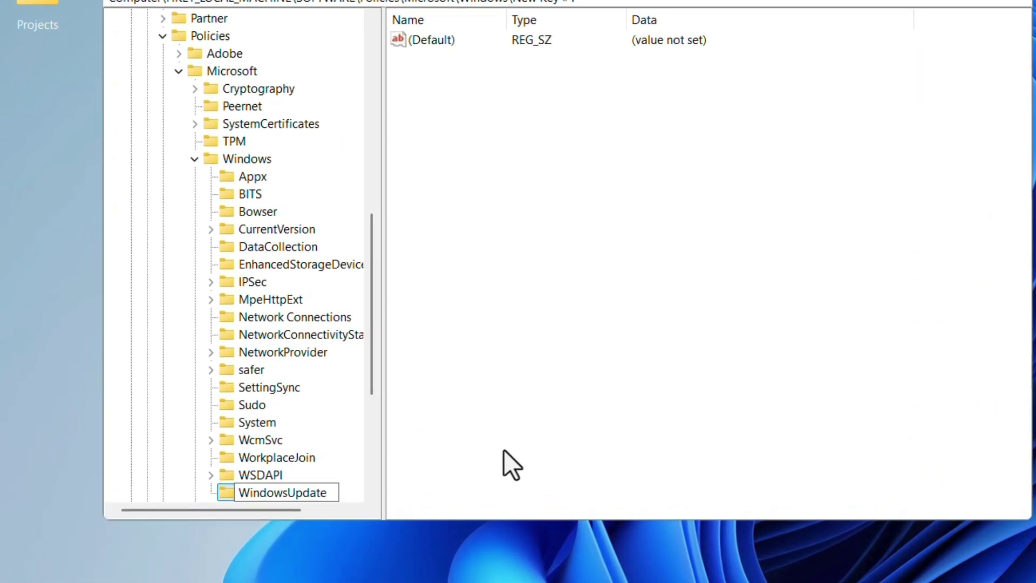
{"action": "key", "text": "Return"}
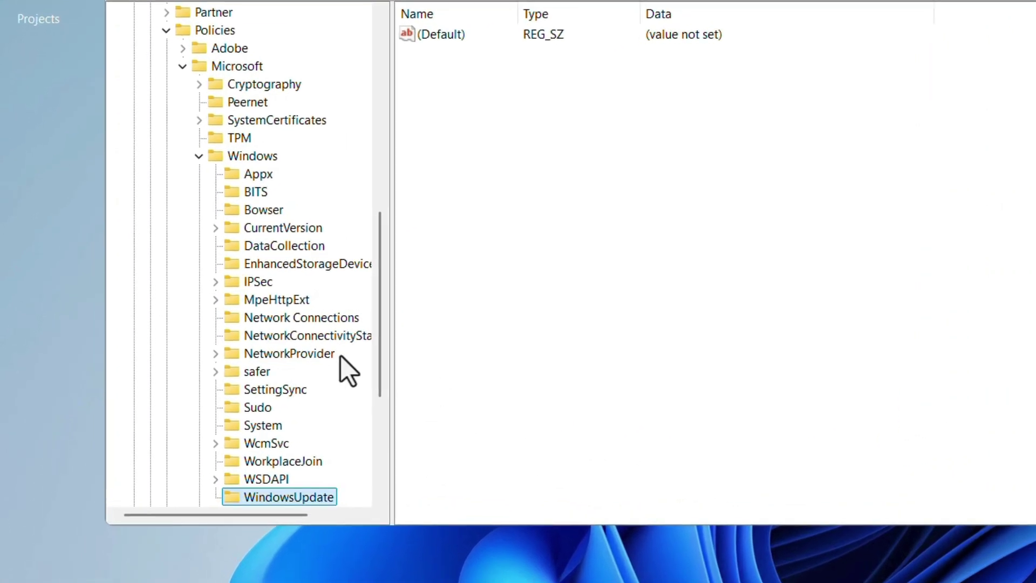
Step: Add a subkey named AU inside the WindowsUpdate key
{"action": "scroll", "coordinate": [310, 397], "scroll_direction": "down", "scroll_amount": 3}
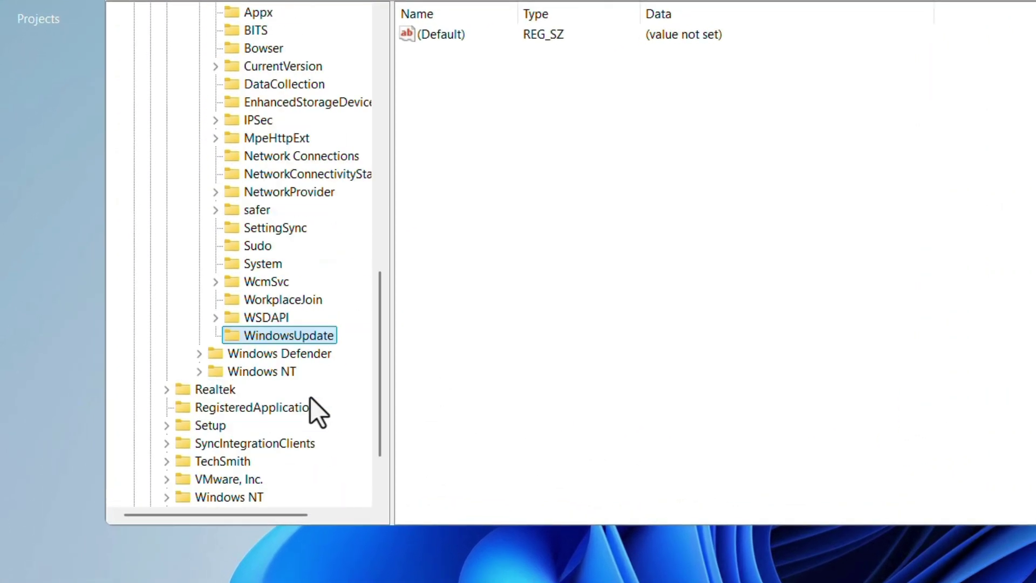
{"action": "right_click", "coordinate": [264, 334]}
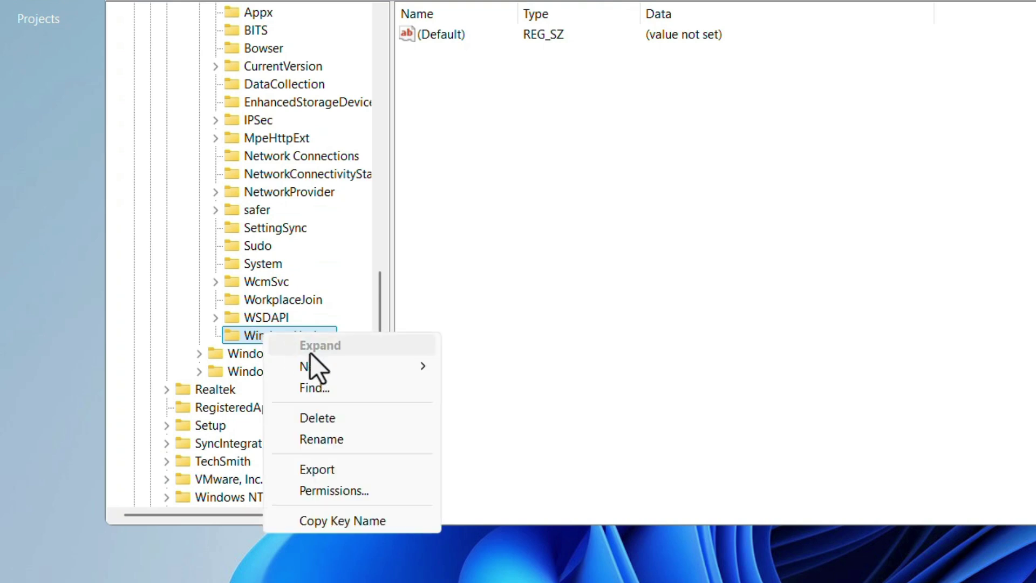
{"action": "mouse_move", "coordinate": [412, 370]}
{"action": "left_click", "coordinate": [481, 371]}
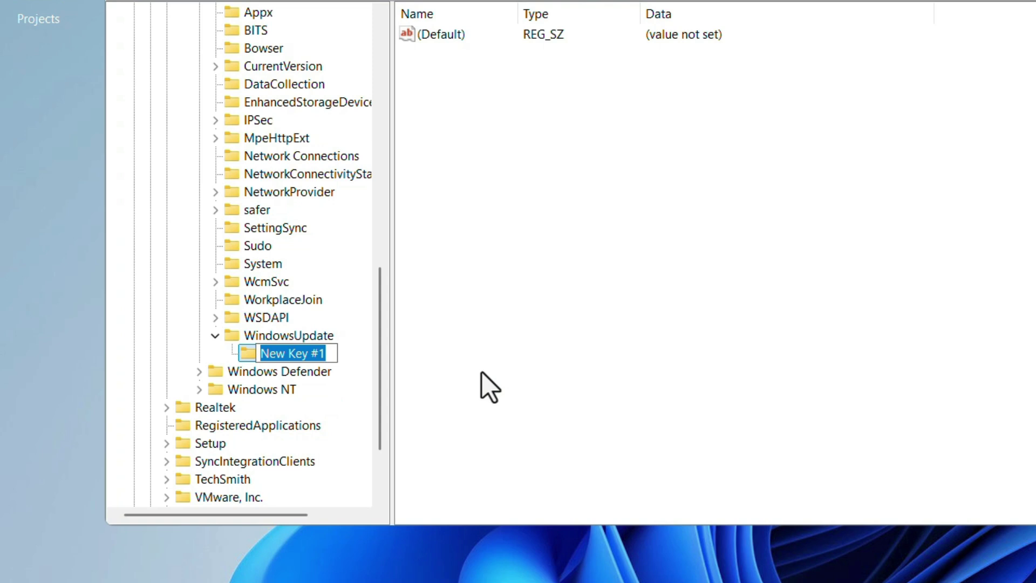
{"action": "type", "text": "AU"}
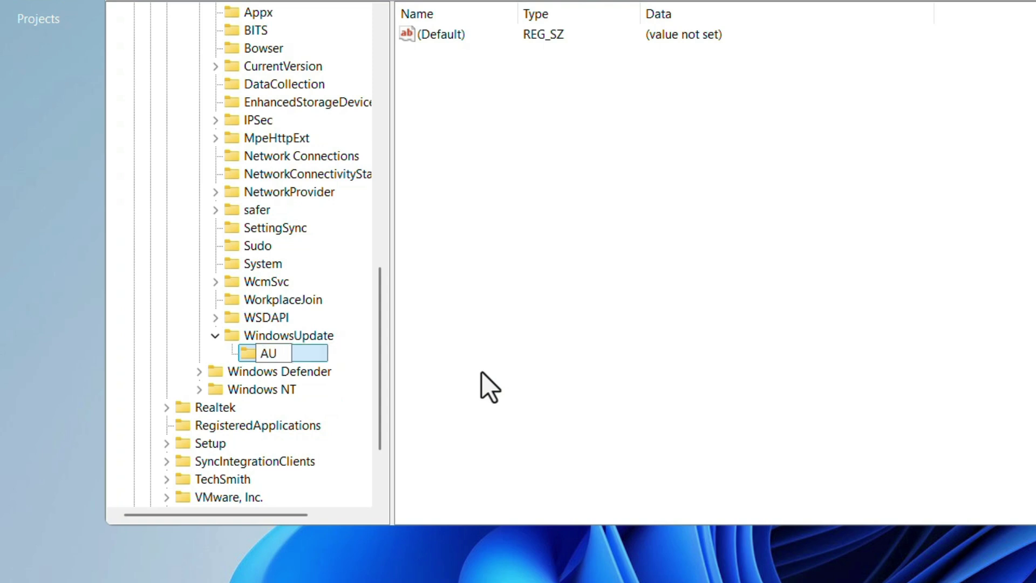
{"action": "key", "text": "Return"}
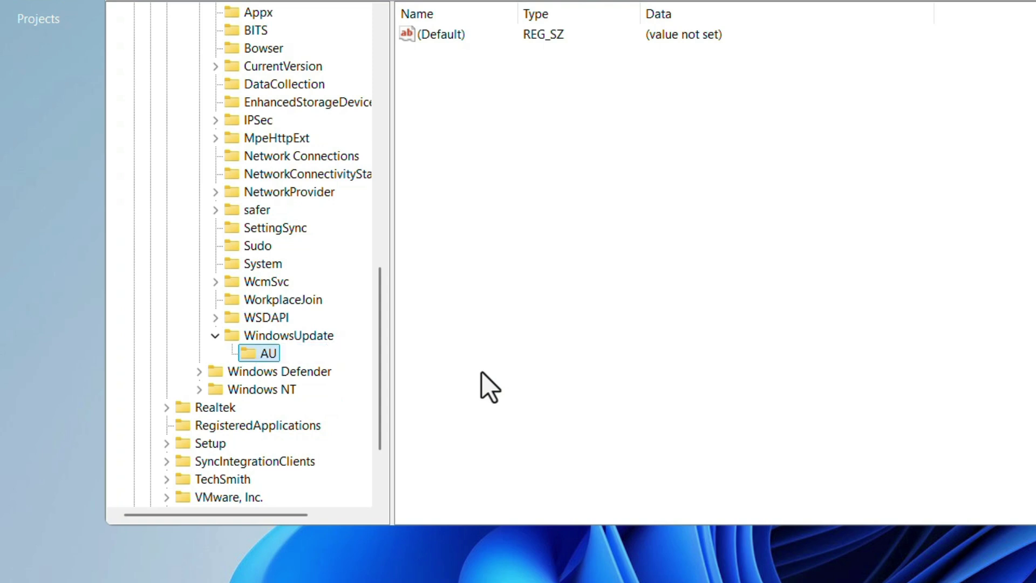
Step: Create a DWORD (32-bit) value named NoAutoUpdate in the AU key
{"action": "right_click", "coordinate": [258, 352]}
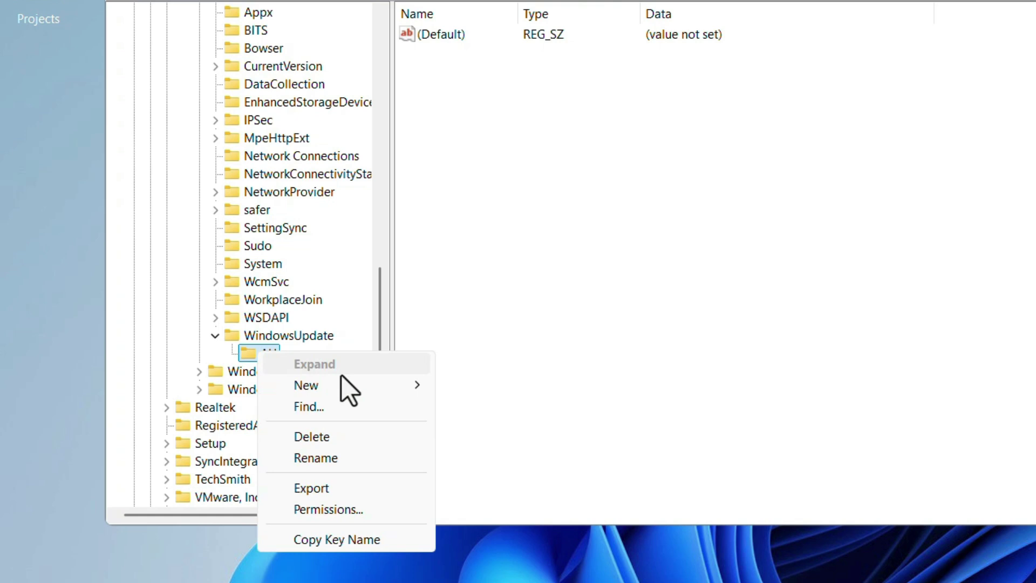
{"action": "mouse_move", "coordinate": [357, 390]}
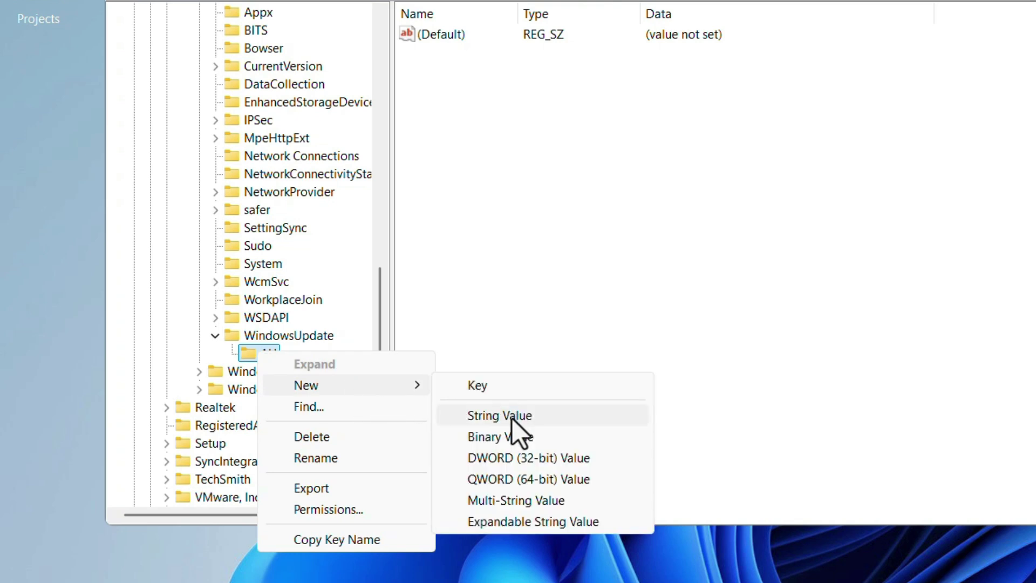
{"action": "left_click", "coordinate": [493, 460]}
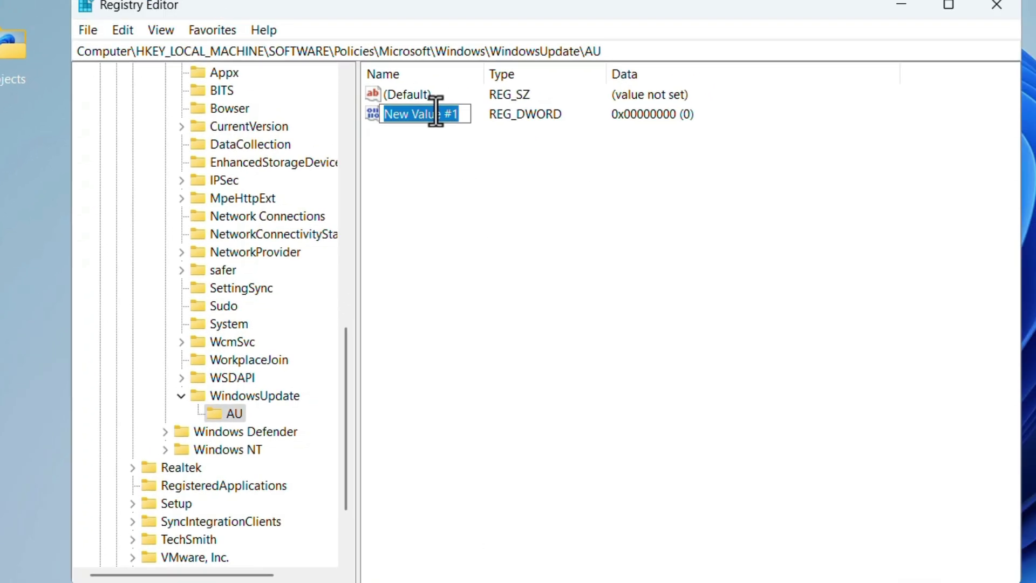
{"action": "type", "text": "NoA"}
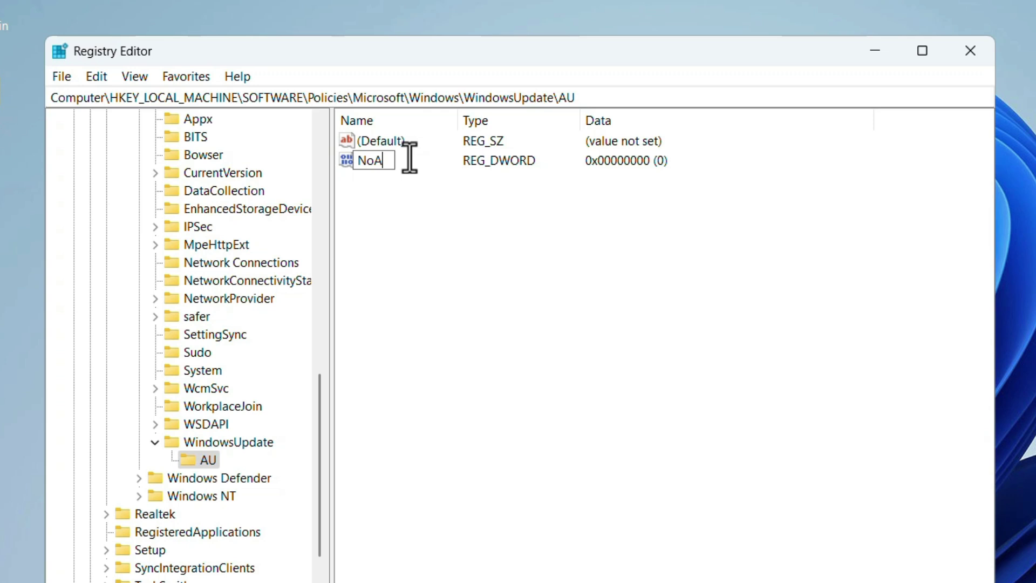
{"action": "type", "text": "utoUpdate"}
{"action": "key", "text": "Return"}
{"action": "left_click", "coordinate": [417, 298]}
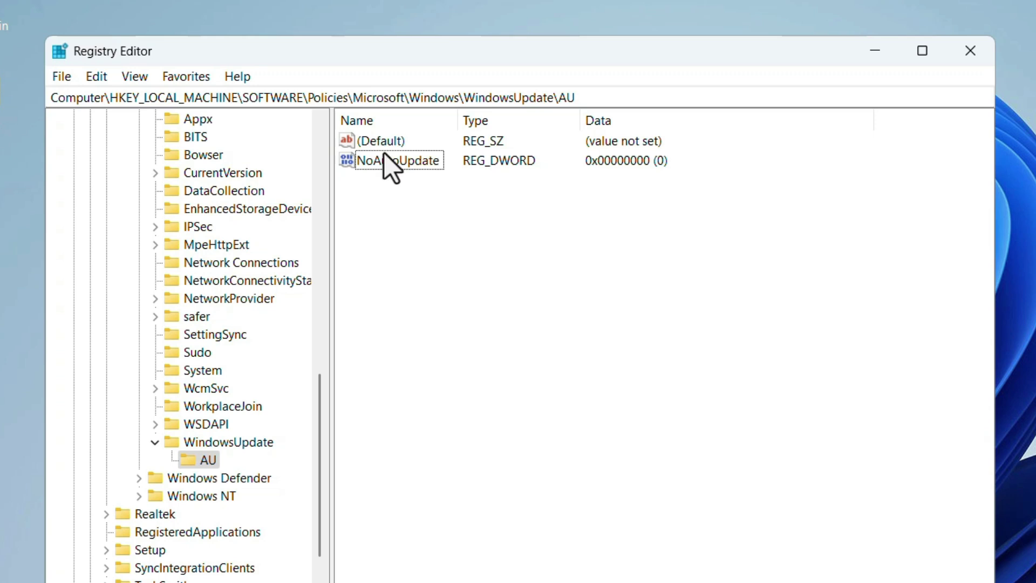
Step: Set NoAutoUpdate's data to 1, then close Registry Editor
{"action": "double_click", "coordinate": [371, 161]}
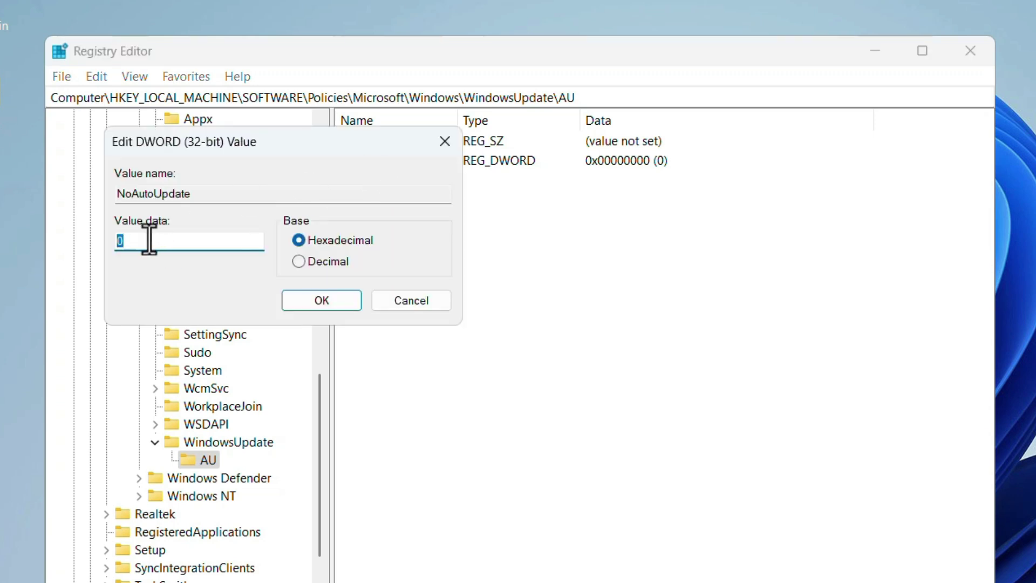
{"action": "type", "text": "1"}
{"action": "left_click", "coordinate": [317, 296]}
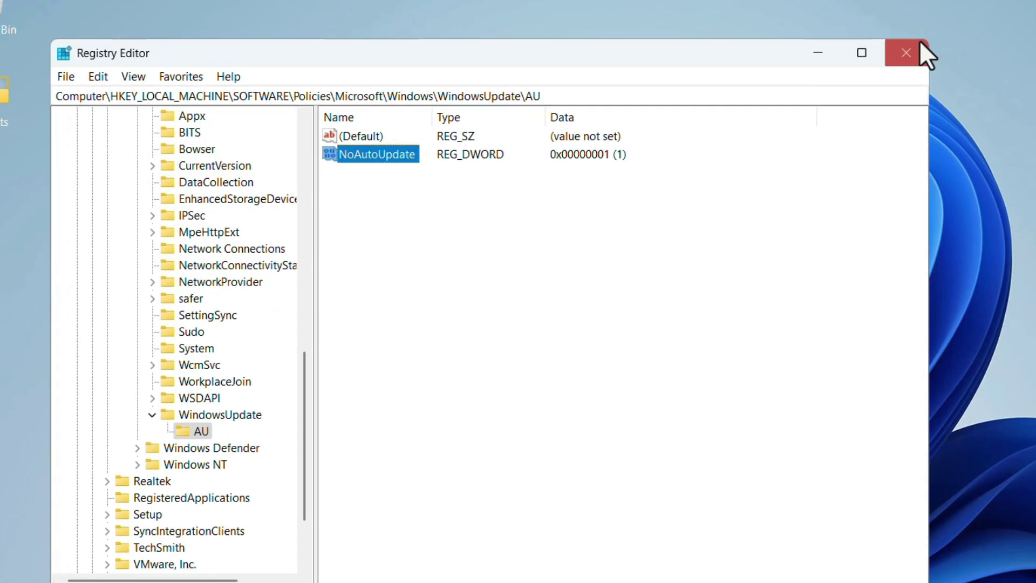
{"action": "left_click", "coordinate": [971, 50]}
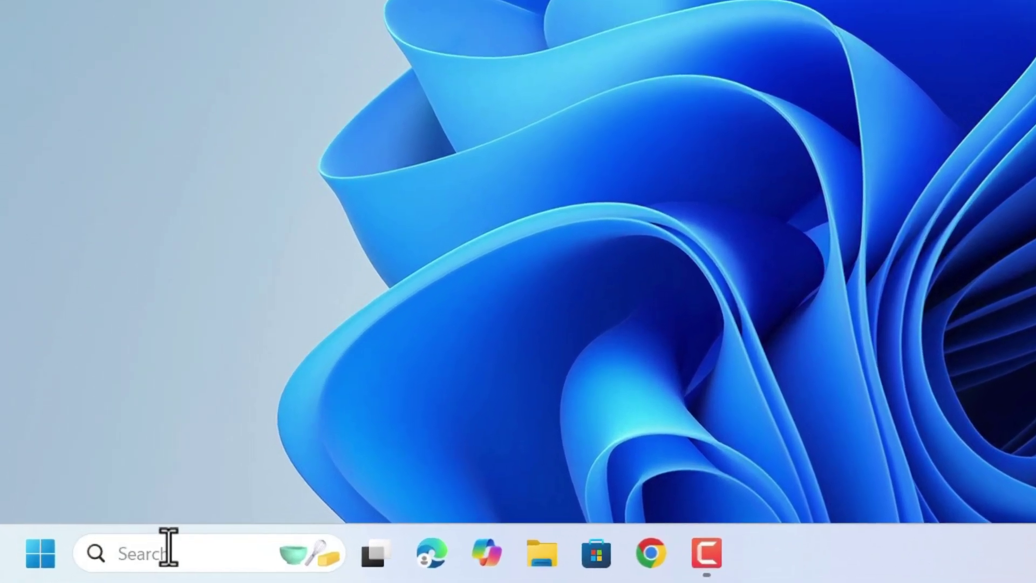
Step: Open Services from search and select the Windows Update service
{"action": "left_click", "coordinate": [135, 556]}
{"action": "type", "text": "services"}
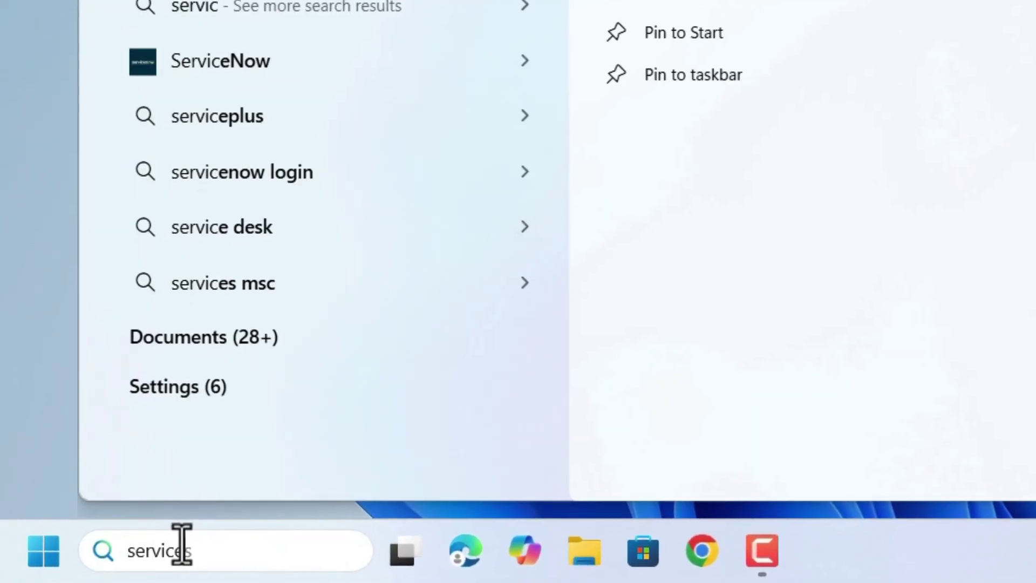
{"action": "key", "text": "Return"}
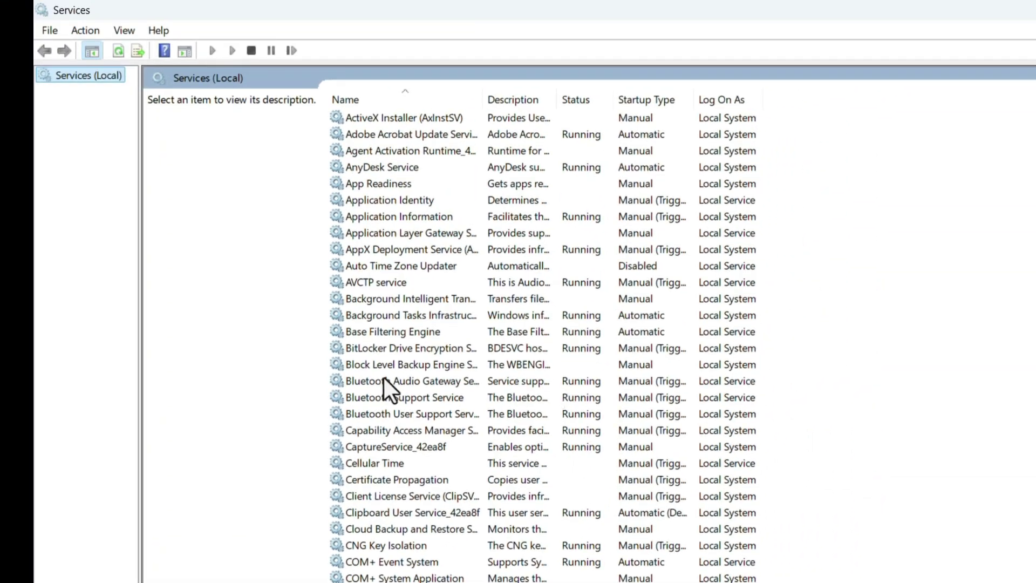
{"action": "left_click", "coordinate": [546, 11]}
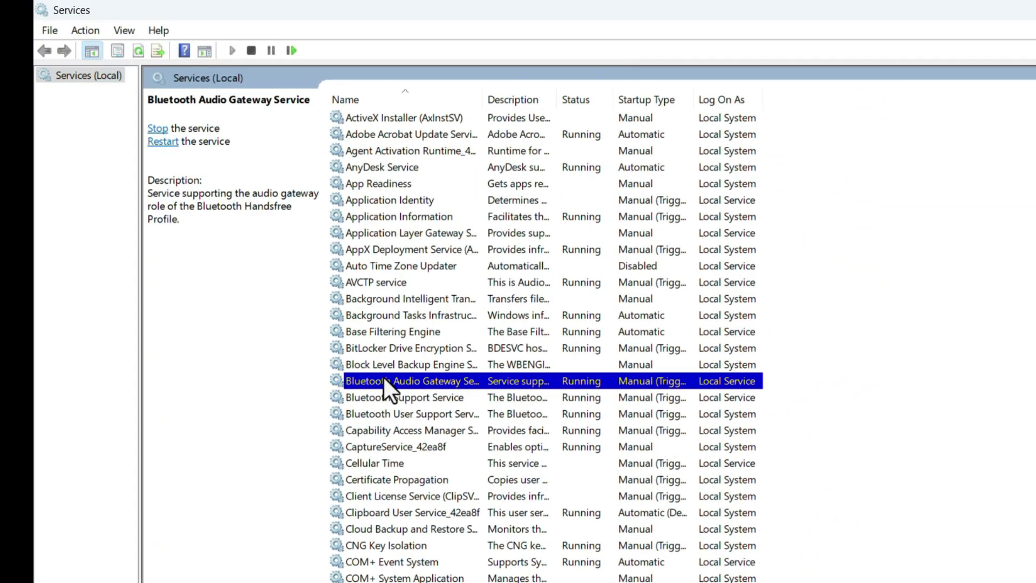
{"action": "key", "text": "w"}
{"action": "scroll", "coordinate": [368, 415], "scroll_direction": "down", "scroll_amount": 7}
{"action": "left_click", "coordinate": [368, 414]}
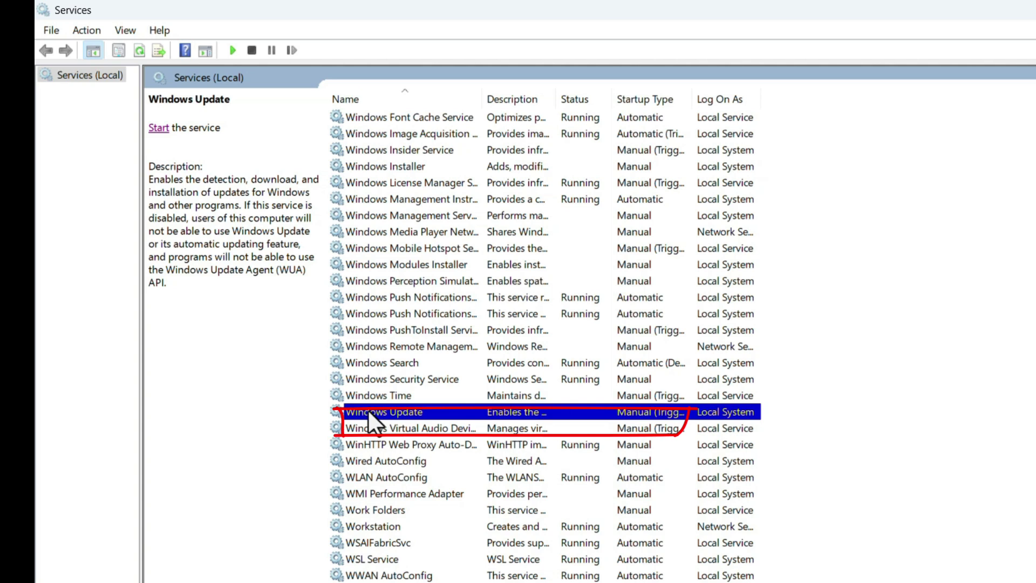
Step: In Windows Update's properties, change Startup type to Disabled, apply, and close
{"action": "right_click", "coordinate": [368, 412]}
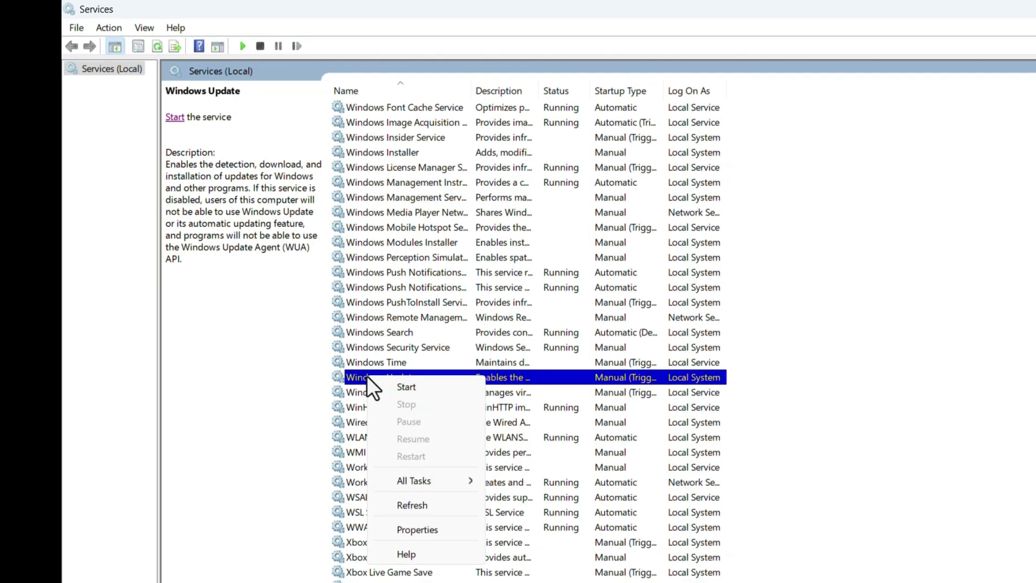
{"action": "left_click", "coordinate": [410, 530]}
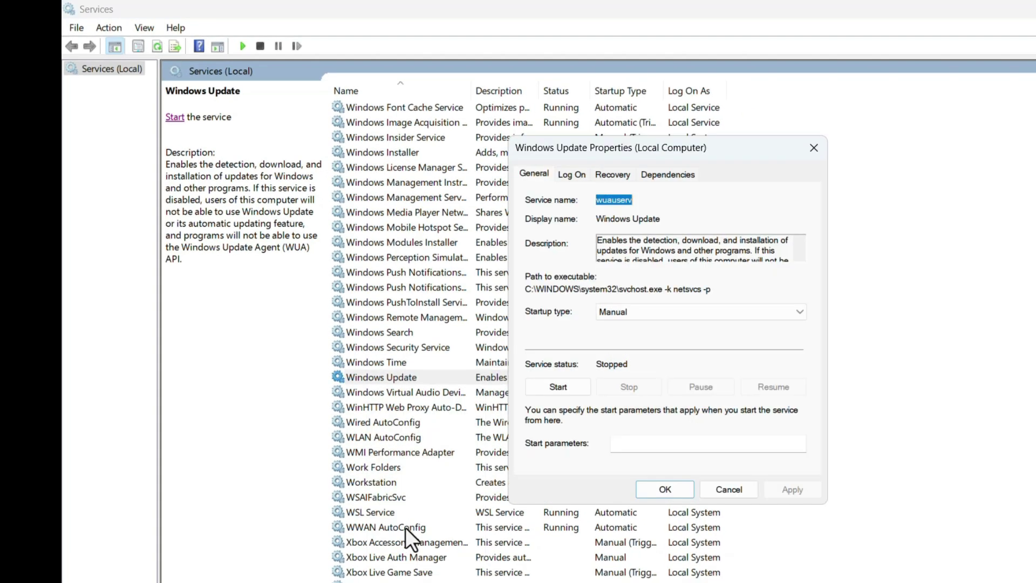
{"action": "left_click", "coordinate": [624, 316]}
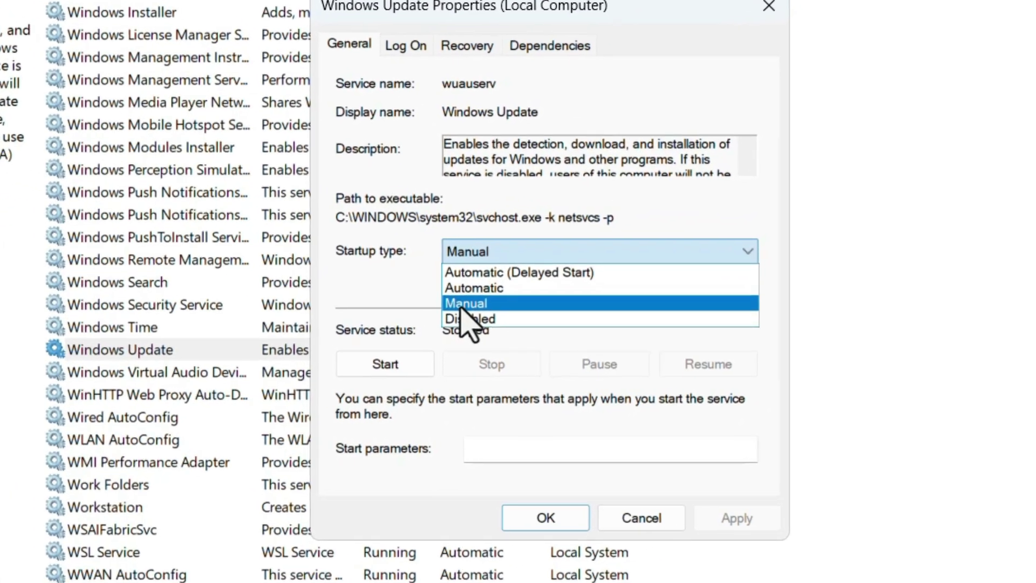
{"action": "left_click", "coordinate": [470, 315]}
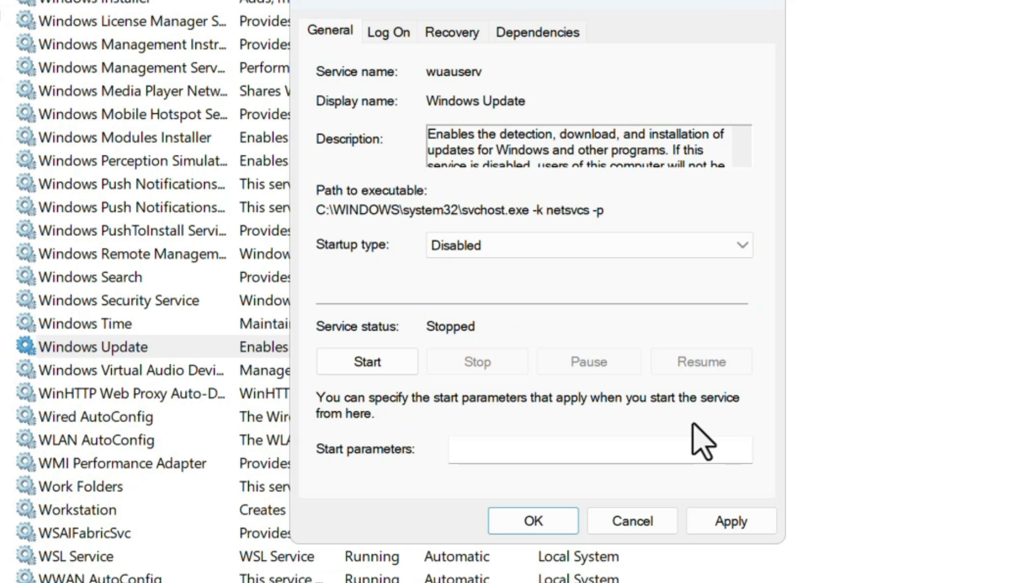
{"action": "left_click", "coordinate": [734, 524]}
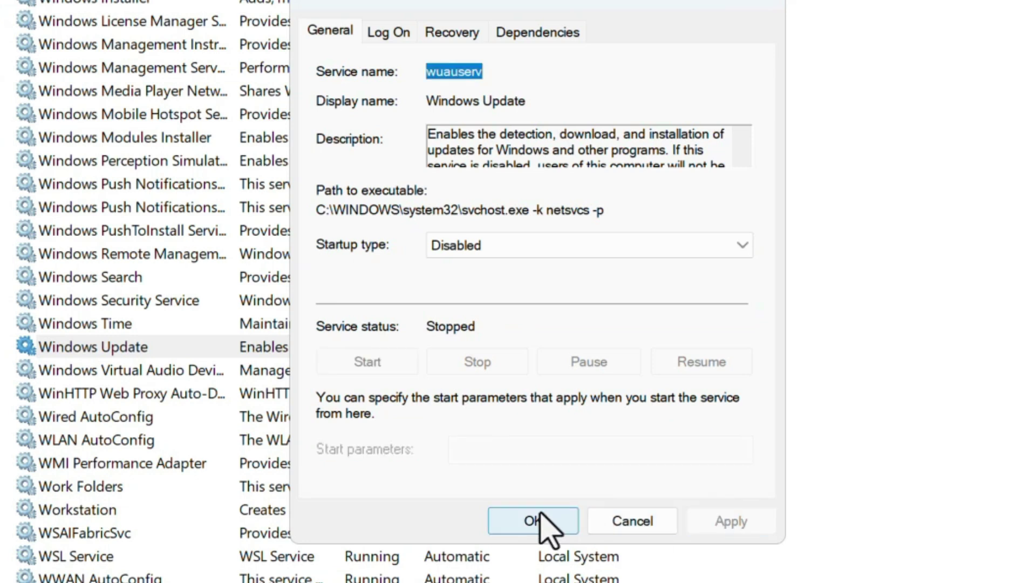
{"action": "left_click", "coordinate": [540, 521]}
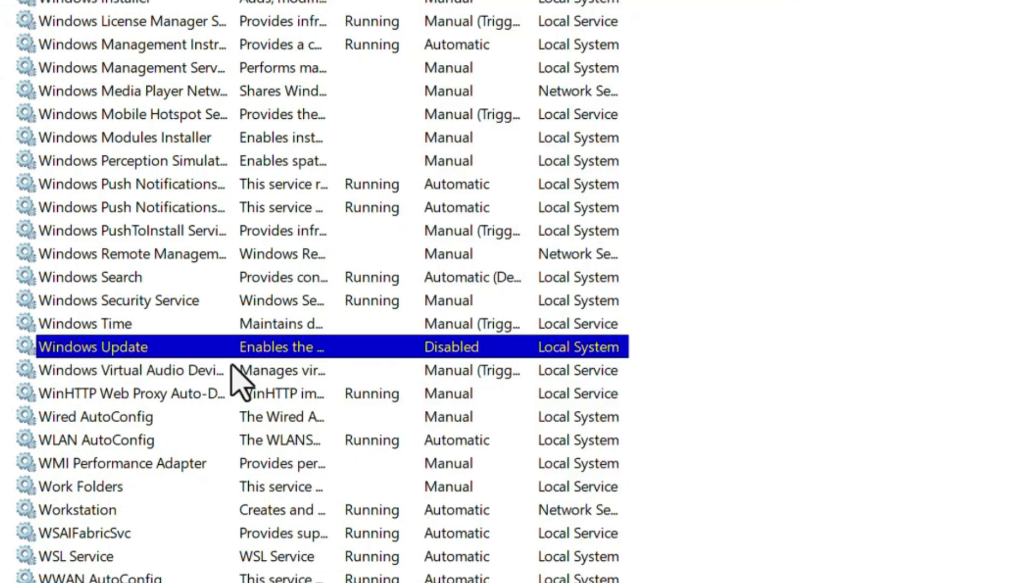